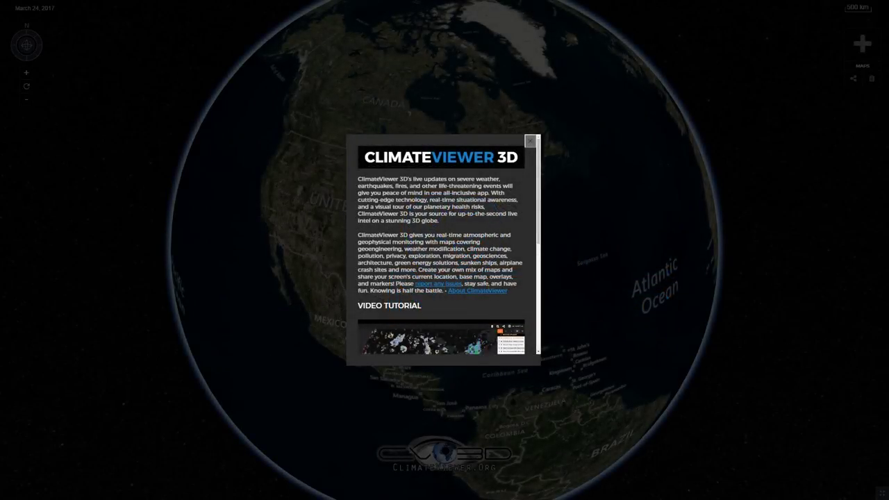
Dismiss the intro, orbit and zoom the globe, reset to north-up, and open the date picker.
{"action": "left_click", "coordinate": [533, 143]}
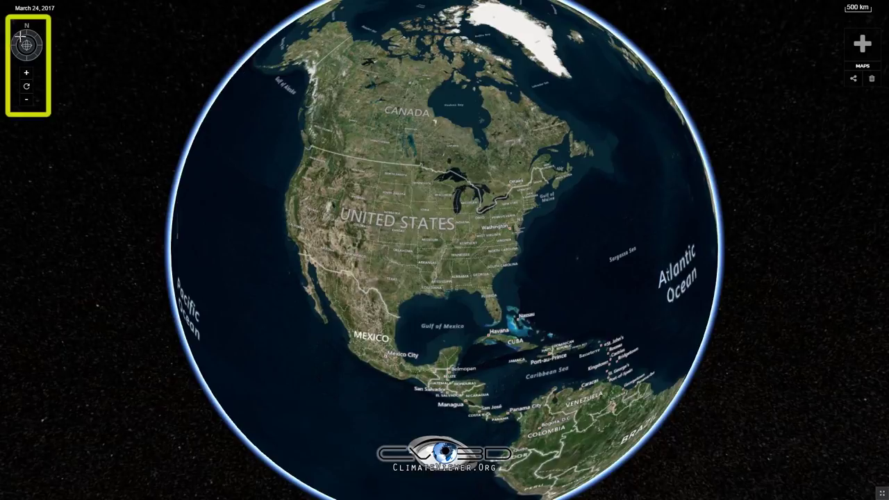
{"action": "left_click_drag", "start_coordinate": [31, 47], "coordinate": [17, 35]}
{"action": "left_click", "coordinate": [27, 73]}
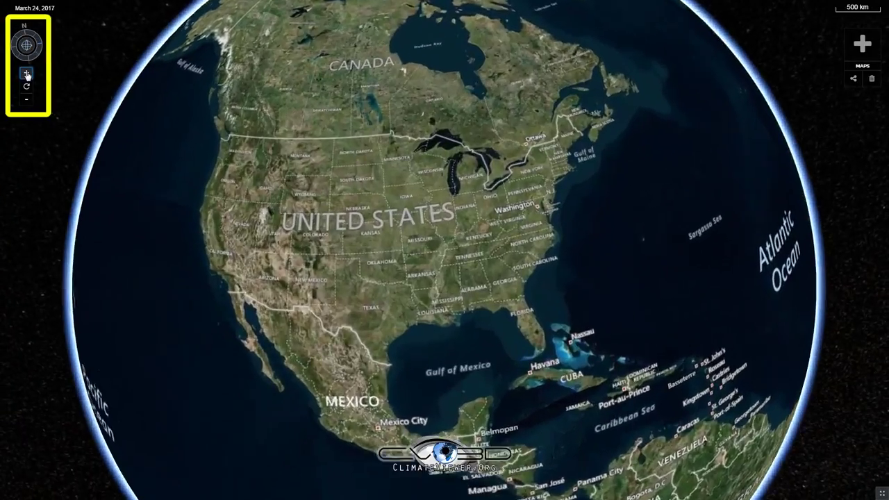
{"action": "left_click", "coordinate": [26, 99]}
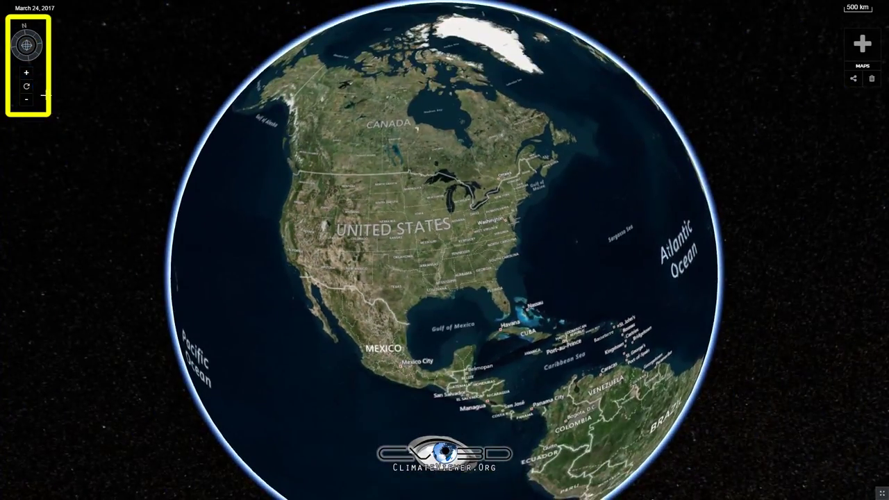
{"action": "left_click", "coordinate": [27, 87]}
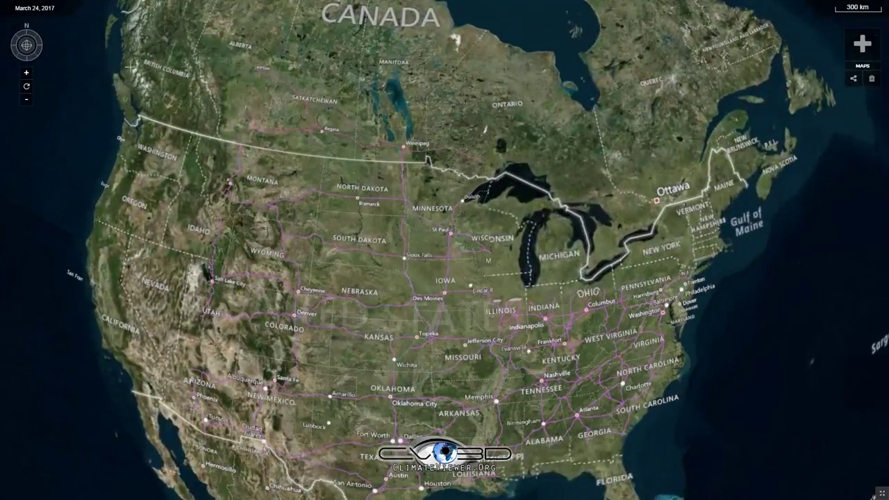
{"action": "left_click", "coordinate": [34, 8]}
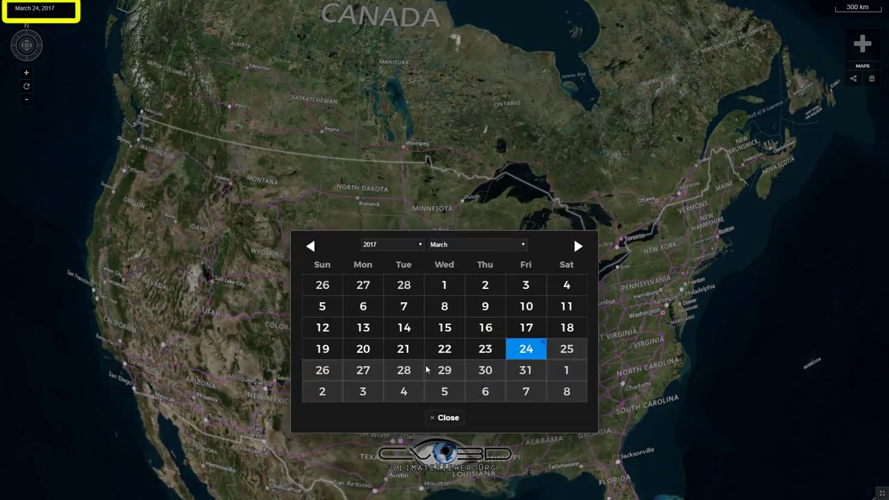
Close the March 2017 date picker and zoom toward the Midwest.
{"action": "left_click", "coordinate": [528, 166]}
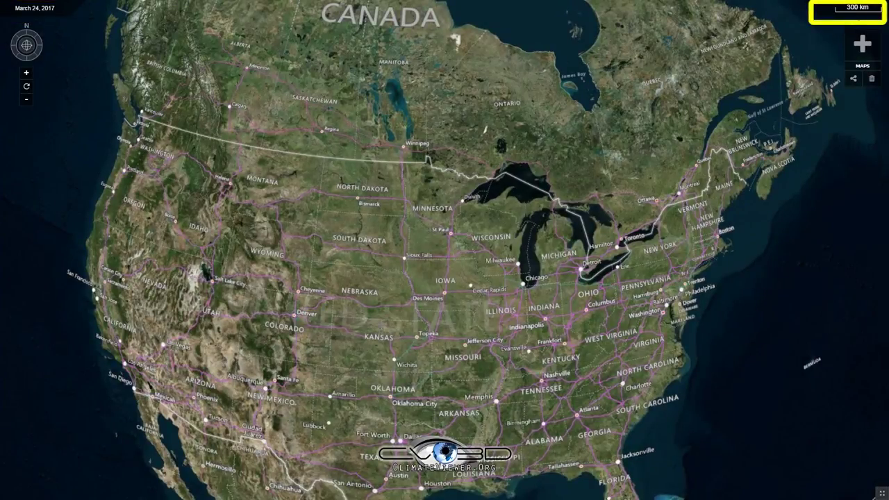
{"action": "scroll", "coordinate": [375, 270], "scroll_direction": "up", "scroll_amount": 5}
{"action": "scroll", "coordinate": [413, 271], "scroll_direction": "down", "scroll_amount": 5}
Clear the loaded layers and open the 445-map catalogue.
{"action": "scroll", "coordinate": [417, 270], "scroll_direction": "up", "scroll_amount": 5}
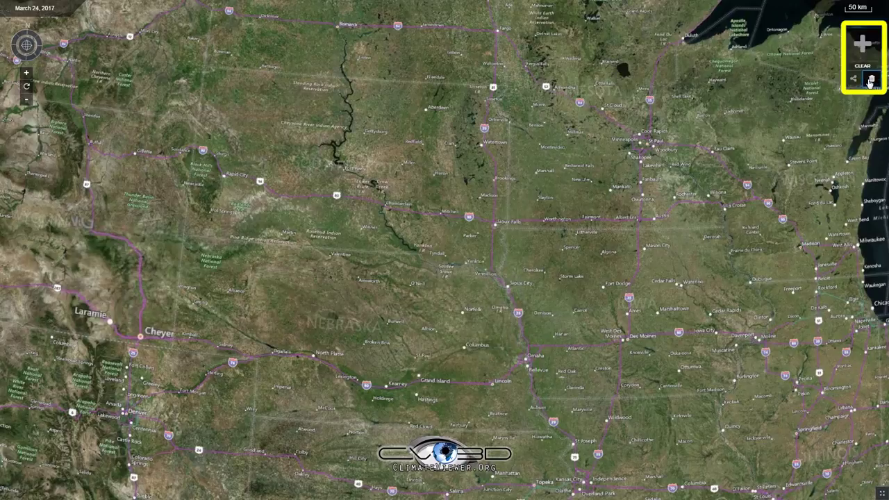
{"action": "left_click", "coordinate": [870, 81]}
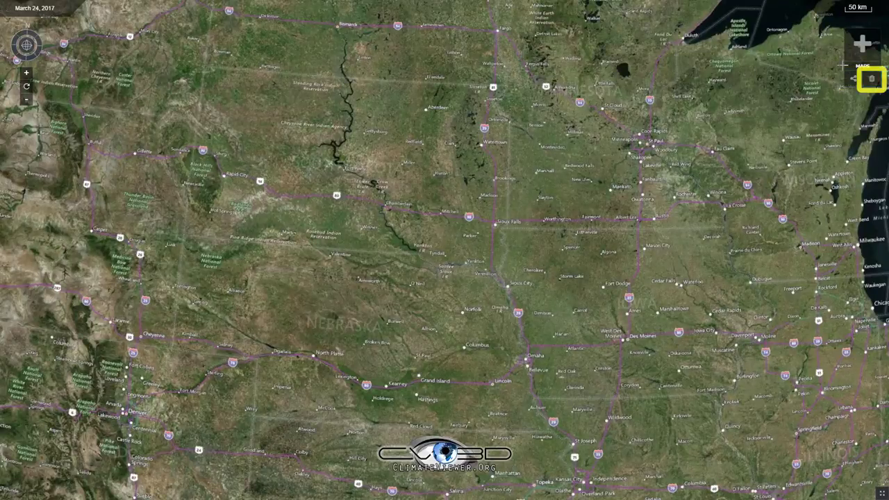
{"action": "left_click", "coordinate": [862, 44]}
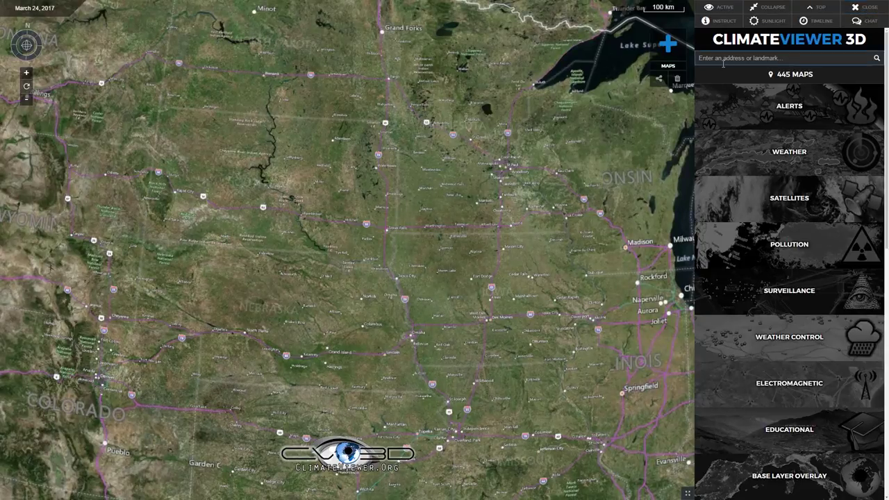
Reopen the maps catalogue and expand Base Layer Overlay to show Bing, ESRI and other imagery basemaps.
{"action": "left_click", "coordinate": [670, 47]}
{"action": "left_click", "coordinate": [861, 43]}
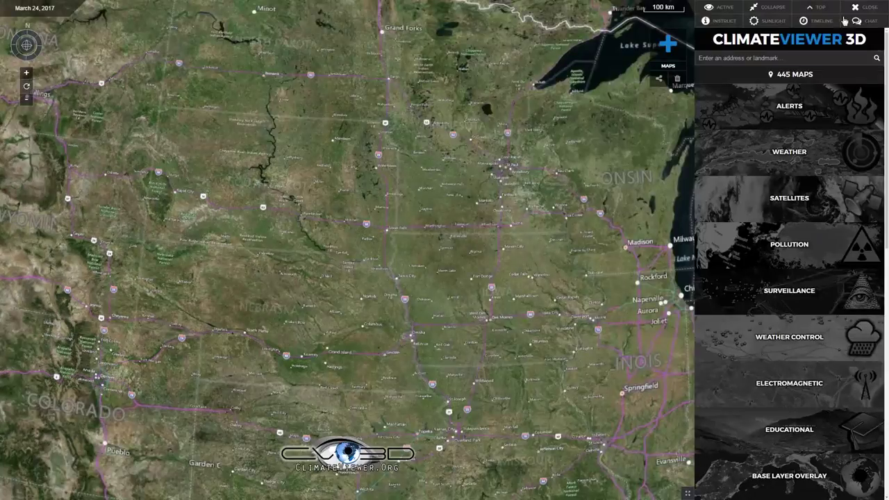
{"action": "left_click", "coordinate": [830, 55]}
{"action": "left_click", "coordinate": [861, 43]}
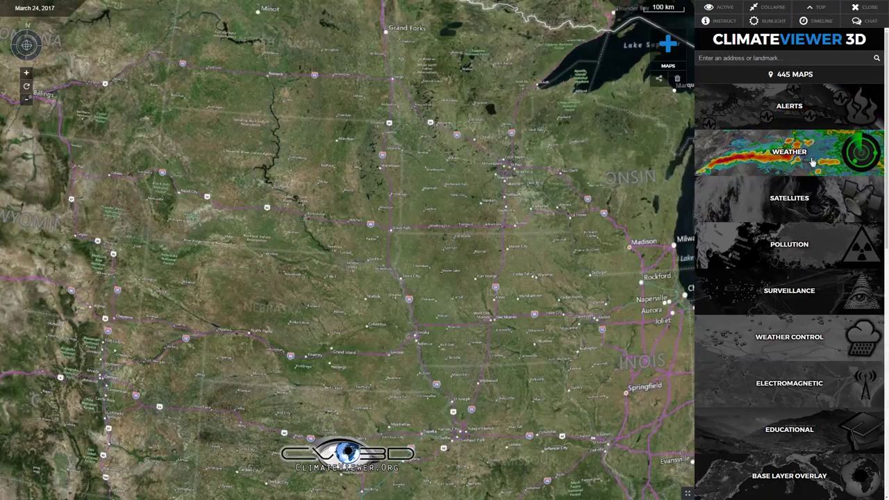
{"action": "left_click", "coordinate": [789, 480]}
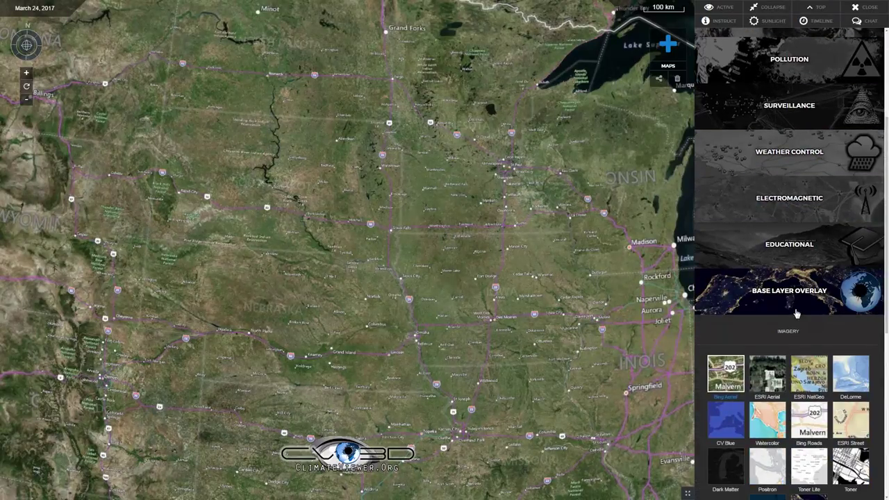
Try the Positron and Toner Lite basemaps, then settle on Black Marble night lights.
{"action": "scroll", "coordinate": [764, 298], "scroll_direction": "up", "scroll_amount": 3}
{"action": "scroll", "coordinate": [739, 203], "scroll_direction": "down", "scroll_amount": 3}
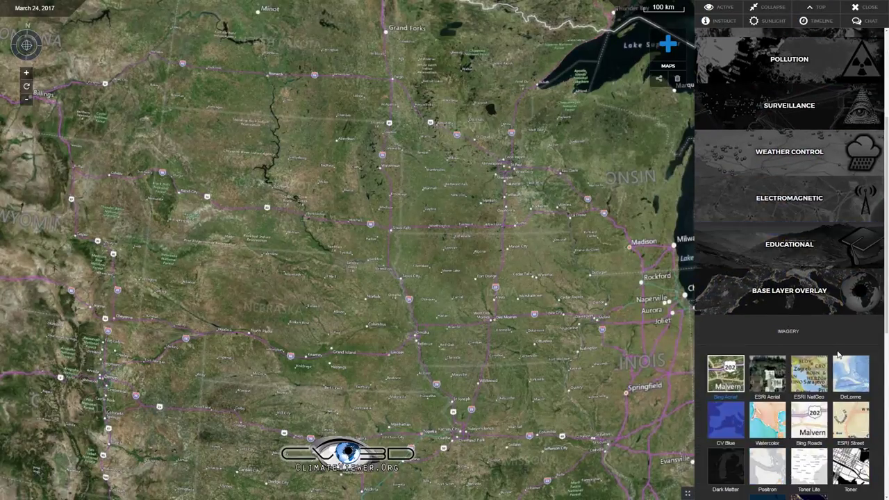
{"action": "scroll", "coordinate": [835, 350], "scroll_direction": "down", "scroll_amount": 3}
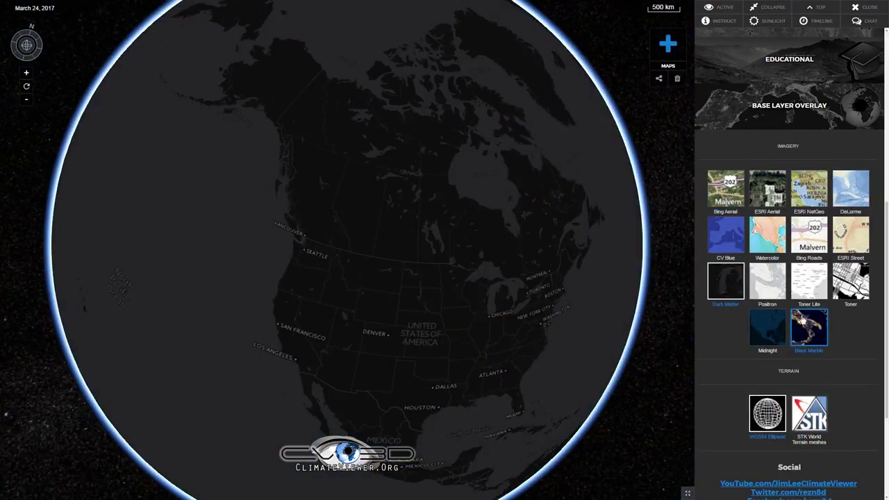
{"action": "left_click", "coordinate": [768, 283]}
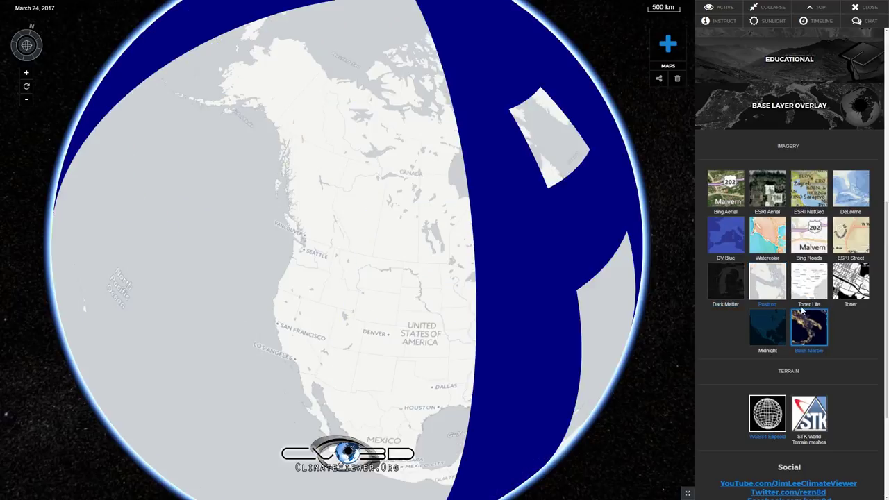
{"action": "left_click", "coordinate": [811, 288]}
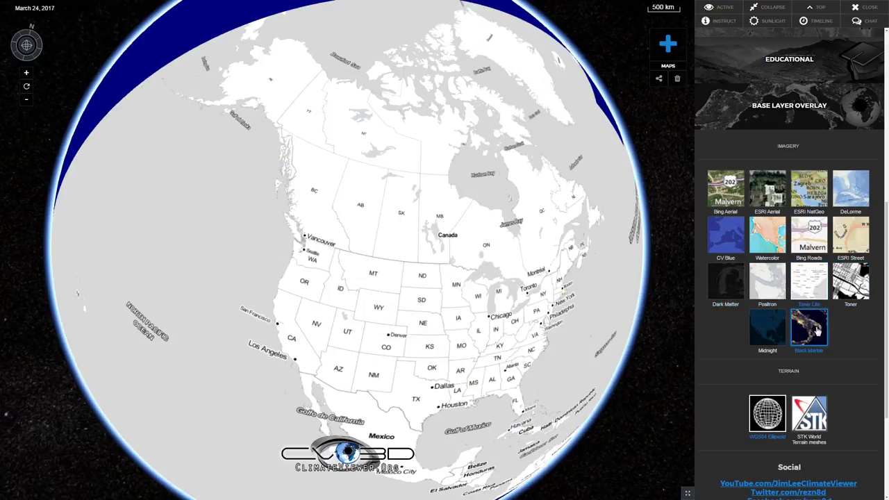
{"action": "left_click", "coordinate": [817, 333]}
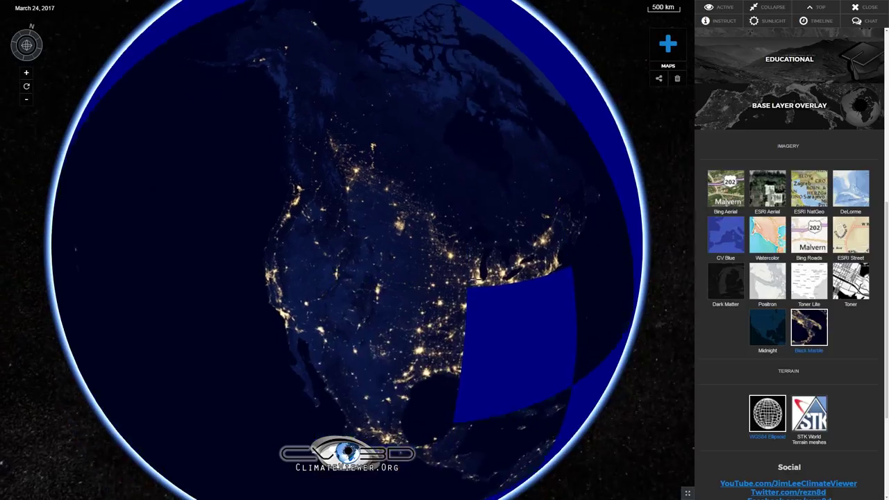
{"action": "scroll", "coordinate": [475, 278], "scroll_direction": "up", "scroll_amount": 10}
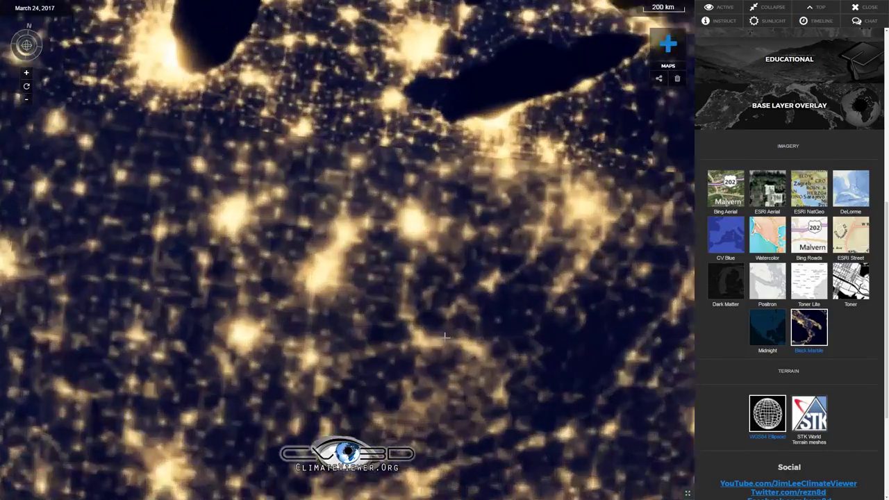
{"action": "scroll", "coordinate": [445, 337], "scroll_direction": "up", "scroll_amount": 6}
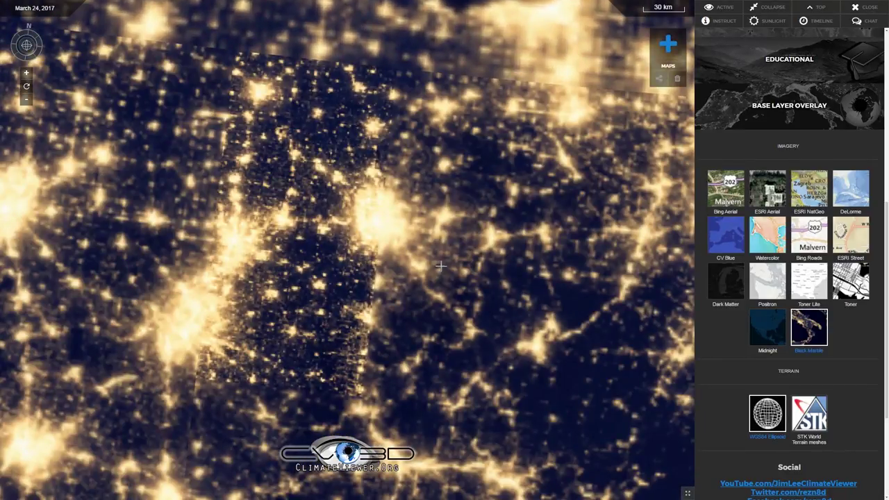
{"action": "scroll", "coordinate": [487, 313], "scroll_direction": "down", "scroll_amount": 5}
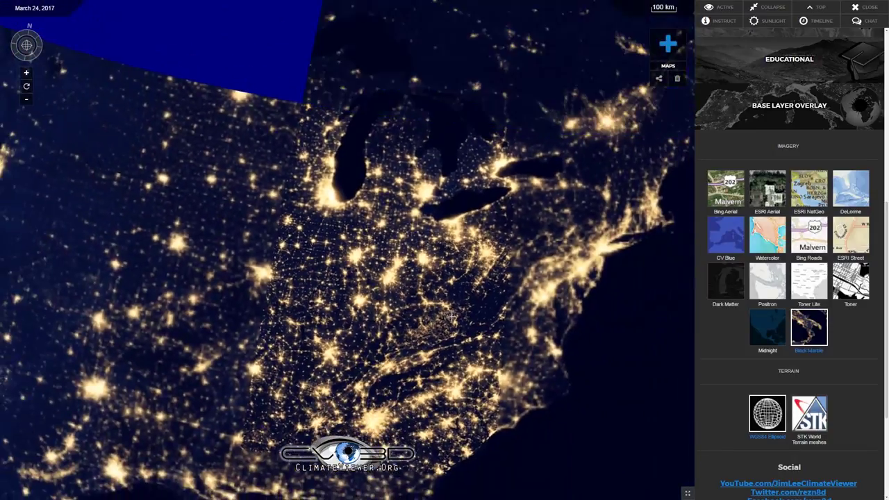
{"action": "scroll", "coordinate": [451, 316], "scroll_direction": "down", "scroll_amount": 5}
{"action": "scroll", "coordinate": [727, 58], "scroll_direction": "up", "scroll_amount": 10}
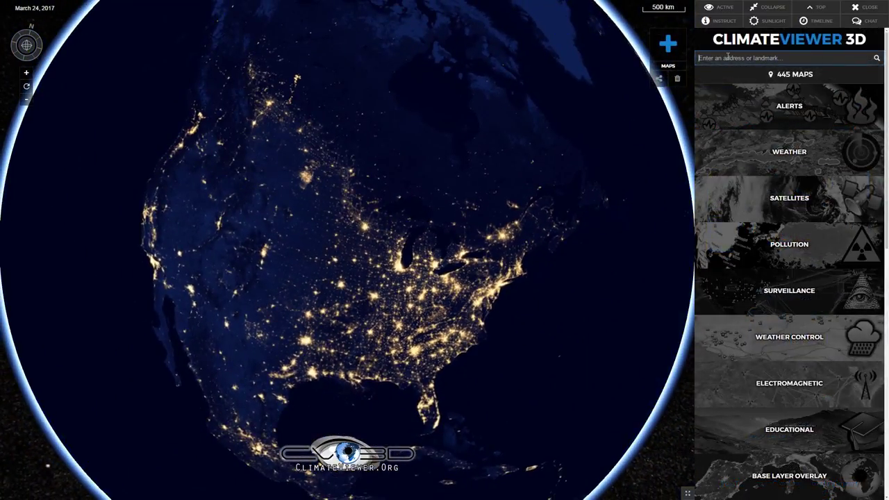
Search for 'new york' and accept the New York, NY result.
{"action": "left_click", "coordinate": [764, 58]}
{"action": "type", "text": "new york"}
{"action": "key", "text": "Return"}
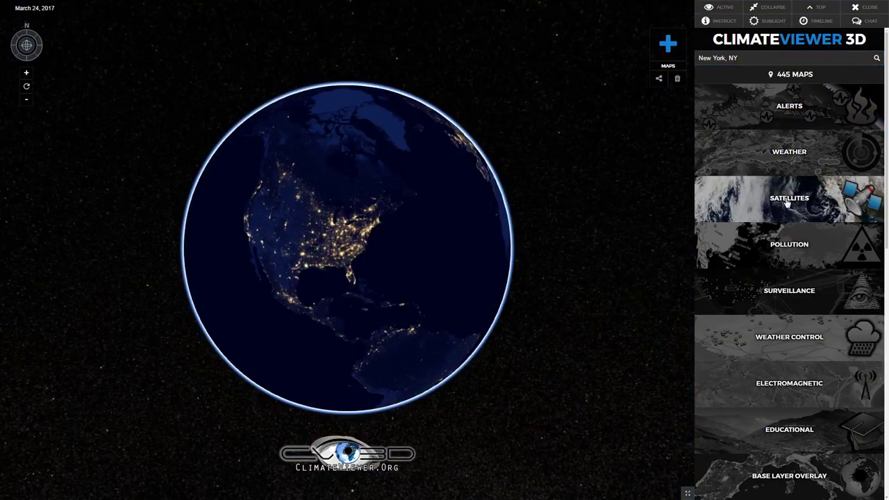
Turn on today's USGS M2.5+ layer under Alerts > Earthquake and view its details.
{"action": "left_click", "coordinate": [798, 115]}
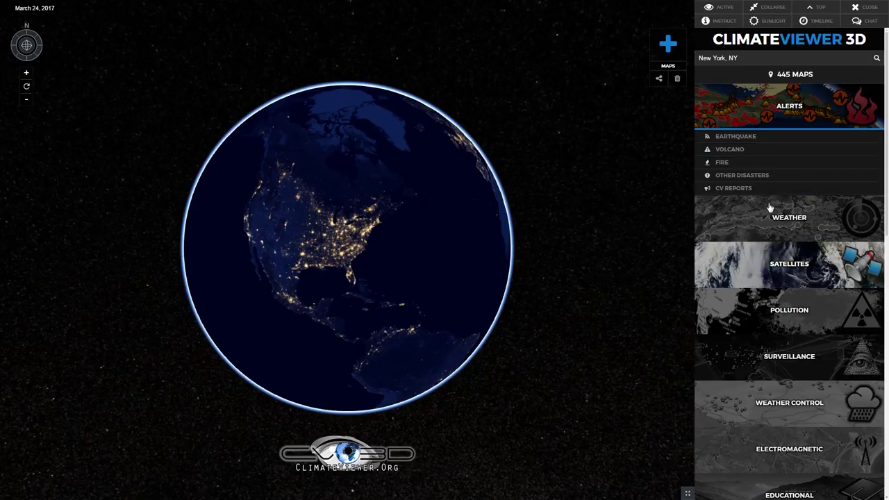
{"action": "left_click", "coordinate": [736, 137]}
{"action": "left_click", "coordinate": [757, 170]}
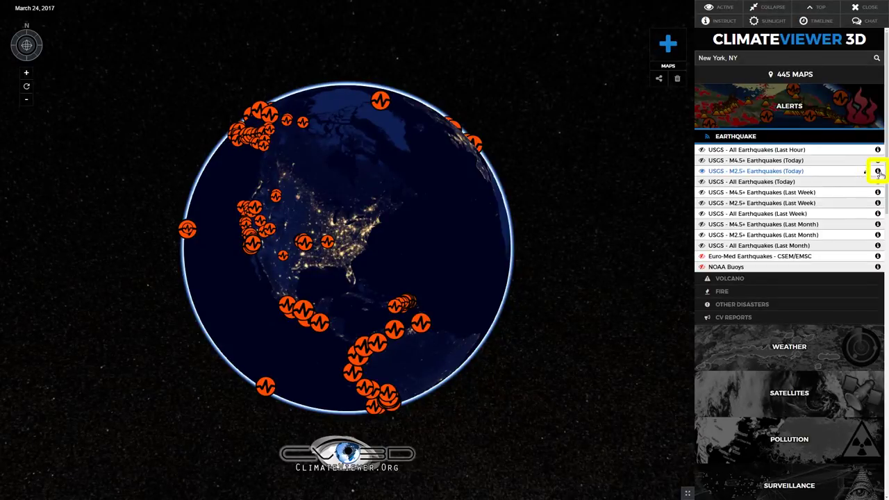
{"action": "left_click", "coordinate": [878, 171]}
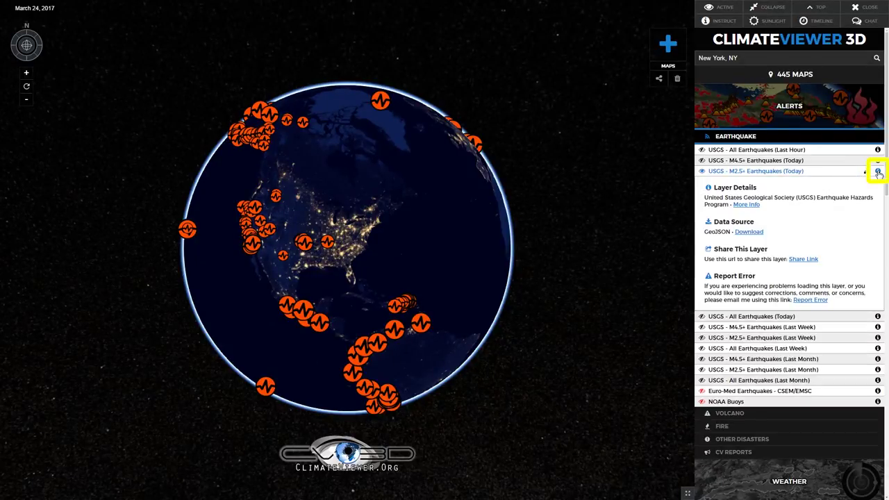
{"action": "left_click", "coordinate": [878, 172]}
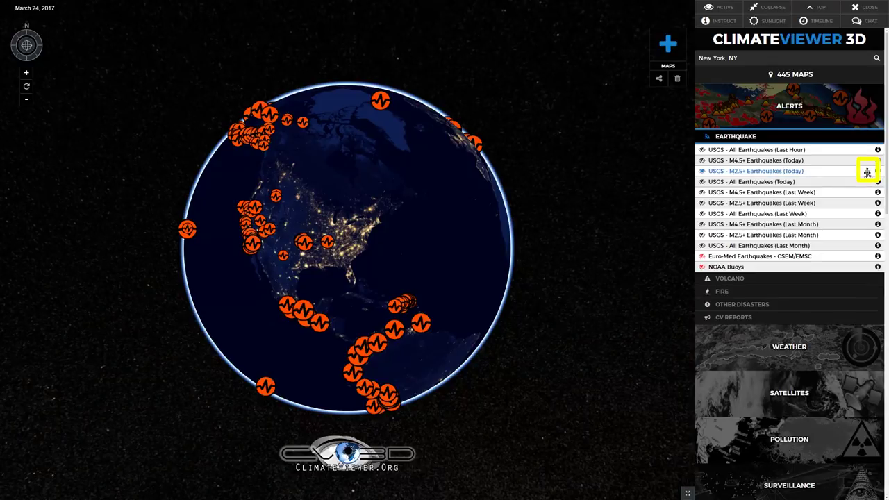
List the quakes, fly to the Anchor Point, Alaska one, then reset the view and disable the layer.
{"action": "left_click", "coordinate": [868, 172]}
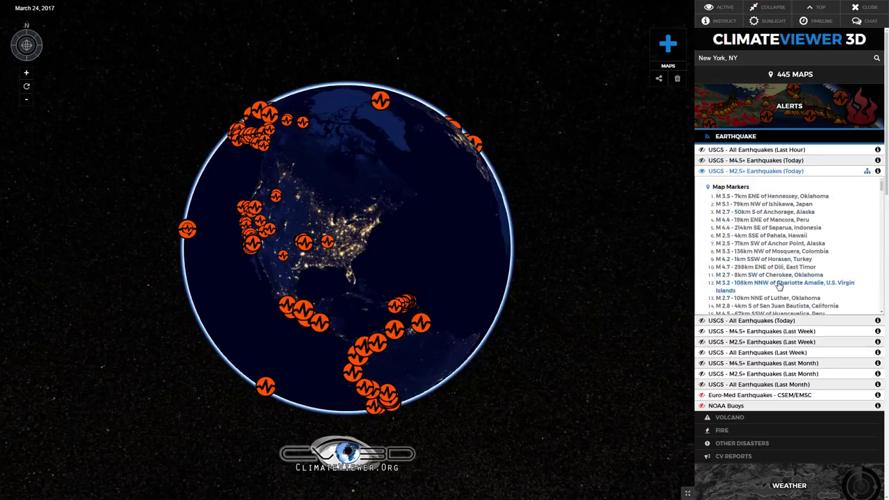
{"action": "left_click", "coordinate": [790, 244]}
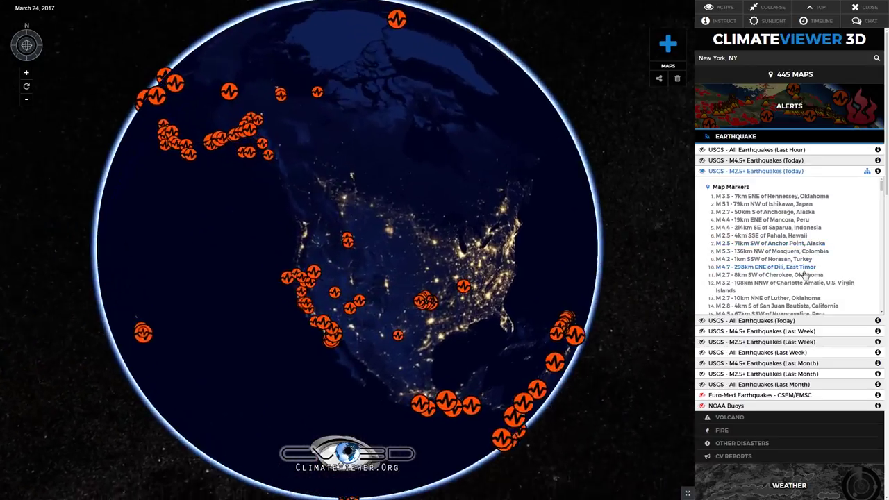
{"action": "scroll", "coordinate": [798, 261], "scroll_direction": "down", "scroll_amount": 5}
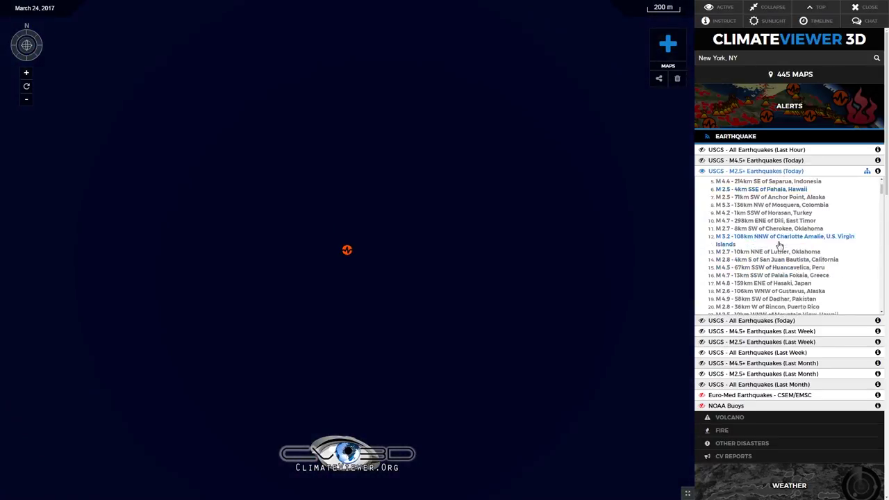
{"action": "left_click", "coordinate": [26, 88]}
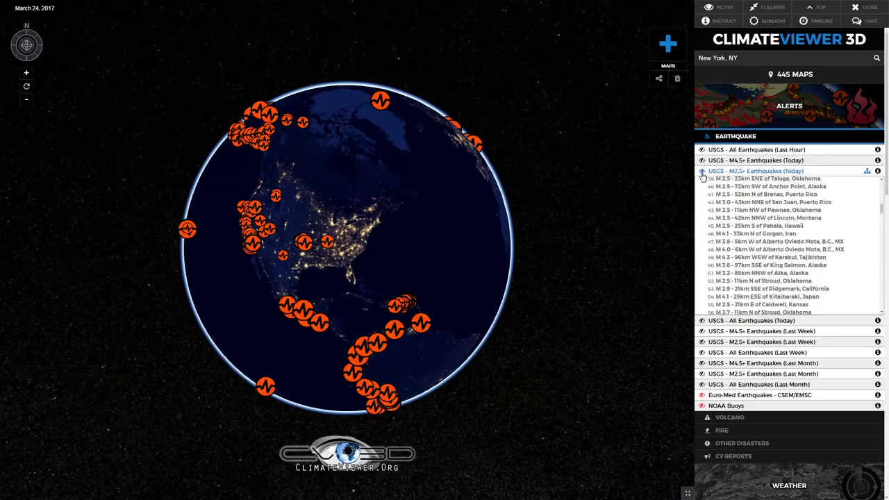
{"action": "left_click", "coordinate": [701, 172]}
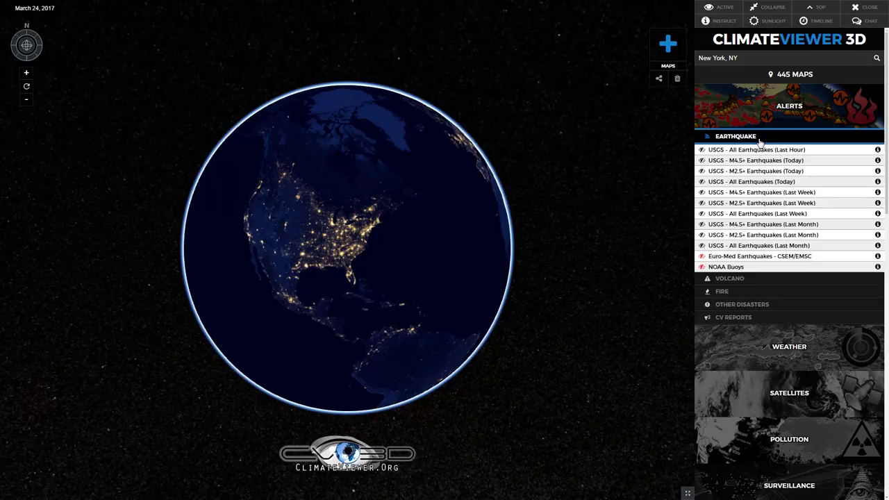
Expand Weather > Radar layers and switch the base map to Dark Matter.
{"action": "scroll", "coordinate": [789, 254], "scroll_direction": "down", "scroll_amount": 3}
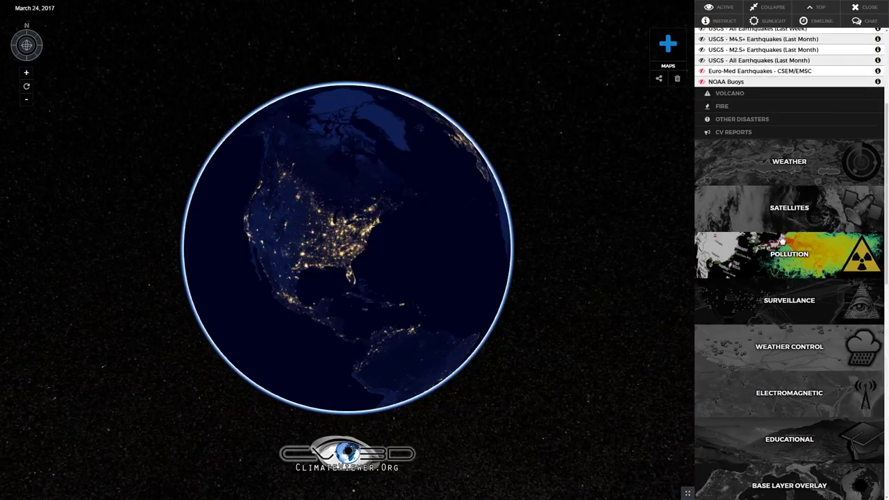
{"action": "left_click", "coordinate": [760, 172]}
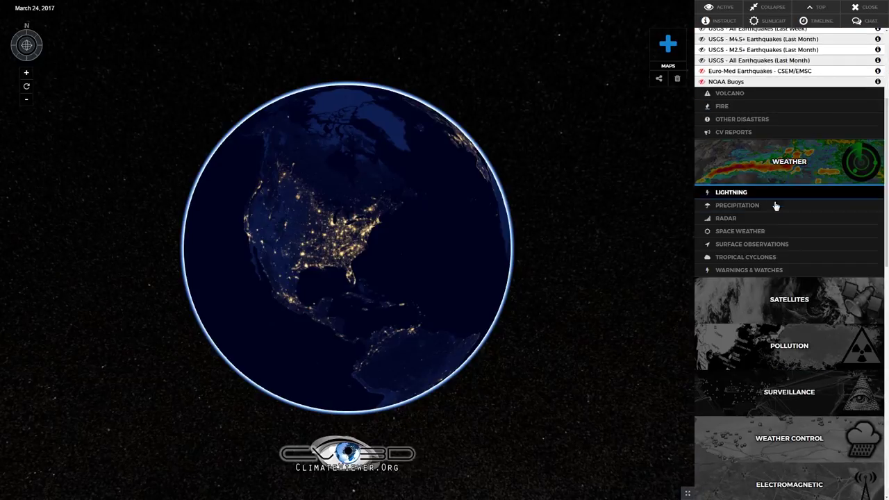
{"action": "left_click", "coordinate": [739, 221]}
{"action": "scroll", "coordinate": [750, 344], "scroll_direction": "down", "scroll_amount": 8}
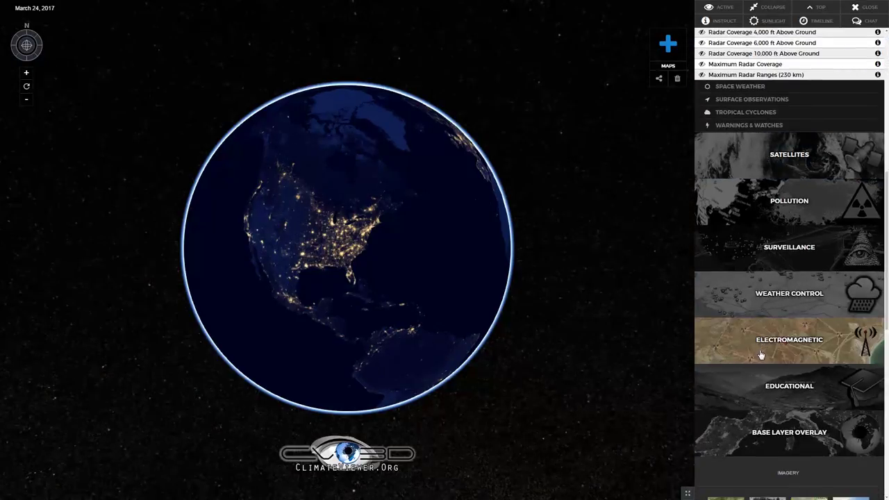
{"action": "left_click", "coordinate": [741, 388]}
Enable NEXRAD Radar - RIDGE2 mosaics, frame the Great Lakes and Northeast, and open its display settings.
{"action": "scroll", "coordinate": [792, 241], "scroll_direction": "up", "scroll_amount": 6}
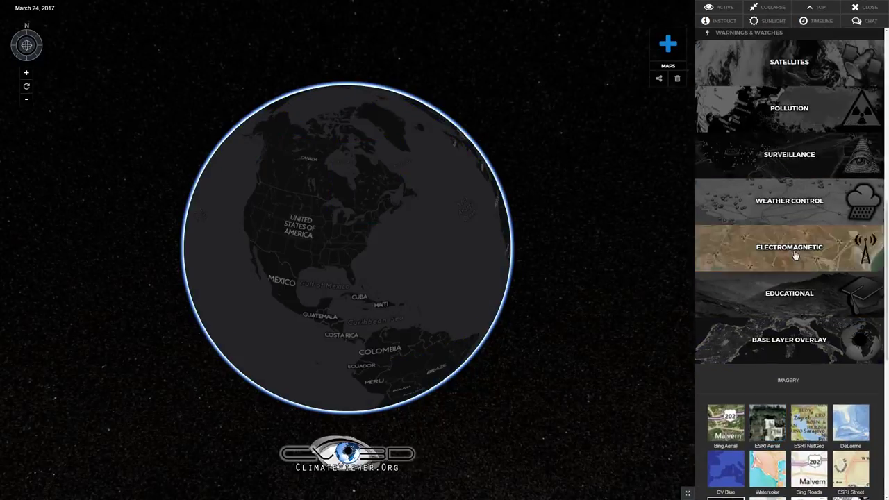
{"action": "left_click", "coordinate": [738, 197]}
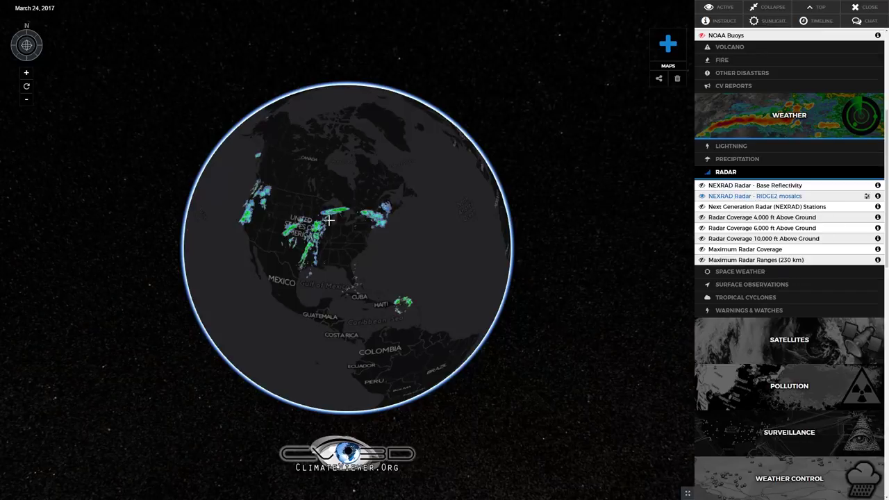
{"action": "scroll", "coordinate": [330, 219], "scroll_direction": "down", "scroll_amount": 10}
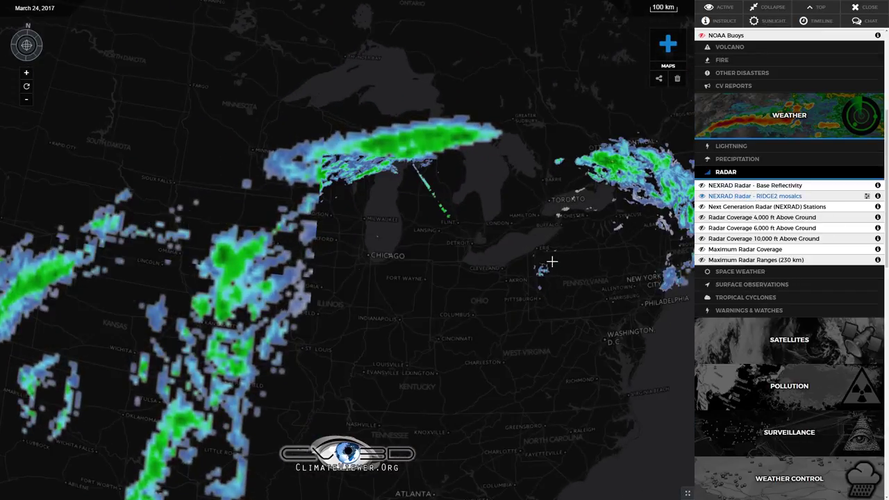
{"action": "left_click_drag", "start_coordinate": [555, 261], "coordinate": [331, 310]}
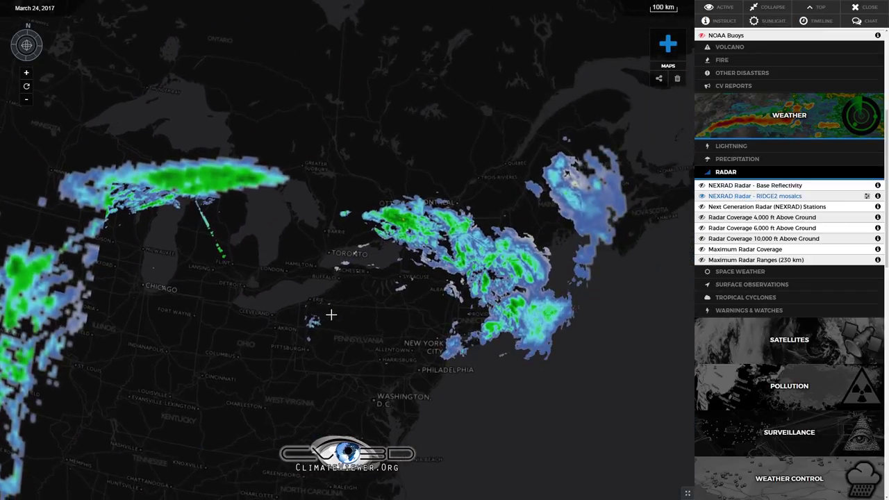
{"action": "left_click", "coordinate": [868, 198]}
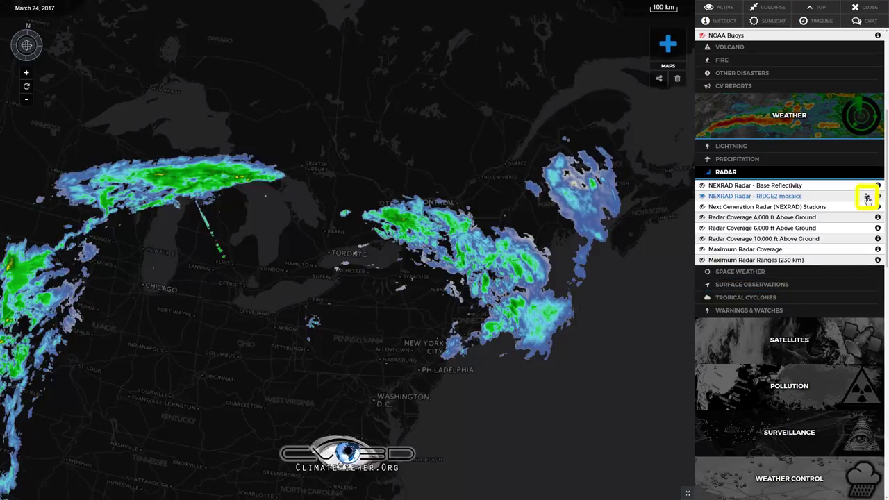
{"action": "left_click", "coordinate": [867, 199]}
Fade the radar opacity and restore it, brighten the overlay, then clear all active layers.
{"action": "left_click_drag", "start_coordinate": [870, 221], "coordinate": [744, 221]}
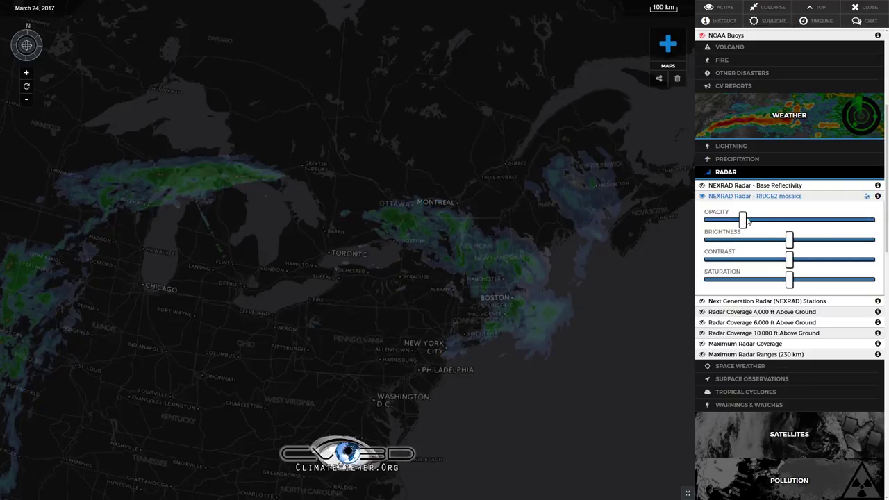
{"action": "left_click_drag", "start_coordinate": [743, 221], "coordinate": [867, 220]}
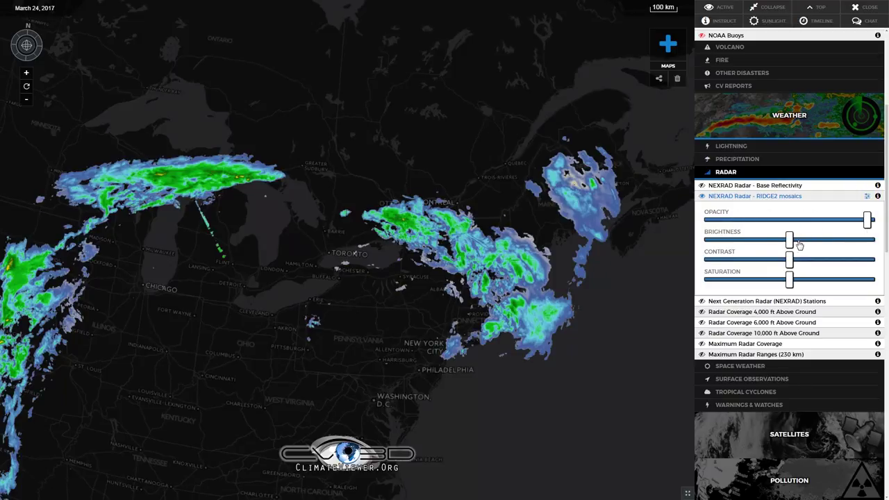
{"action": "left_click_drag", "start_coordinate": [789, 241], "coordinate": [636, 331]}
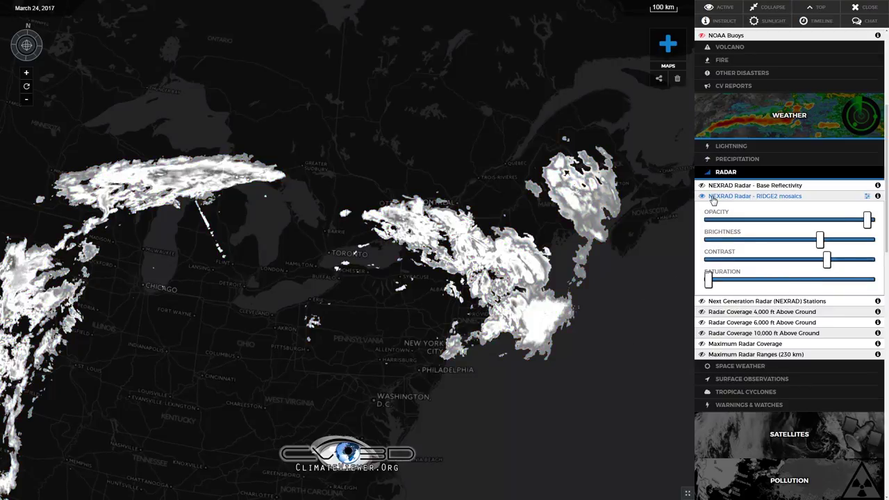
{"action": "left_click", "coordinate": [677, 80]}
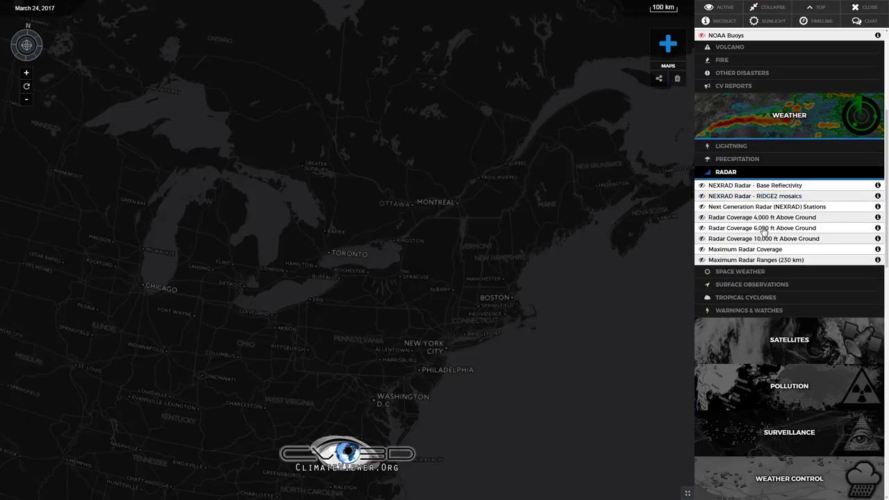
Turn on the Lightning Strike Density layer and expand the precipitation layers.
{"action": "left_click", "coordinate": [743, 148]}
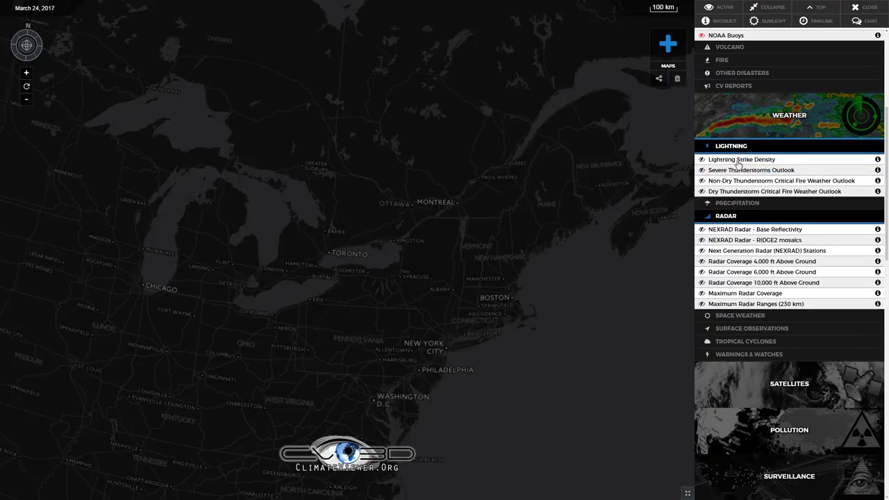
{"action": "left_click", "coordinate": [730, 161]}
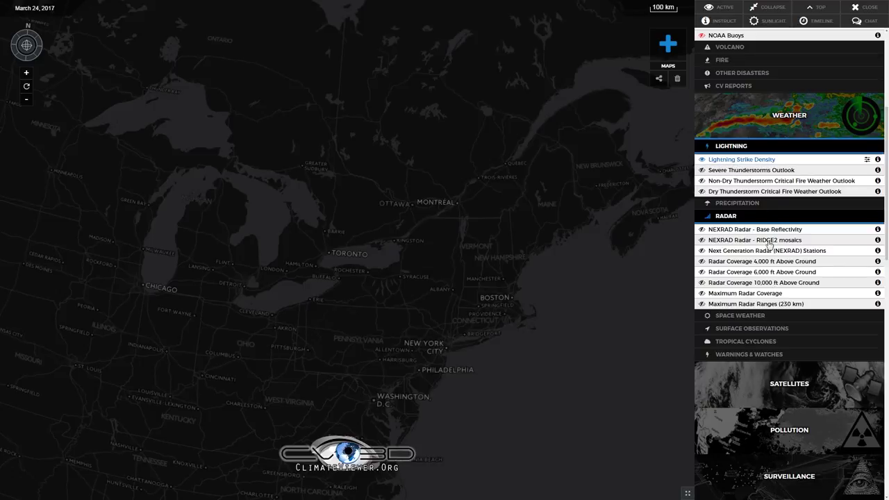
{"action": "left_click", "coordinate": [784, 206]}
{"action": "scroll", "coordinate": [795, 347], "scroll_direction": "down", "scroll_amount": 3}
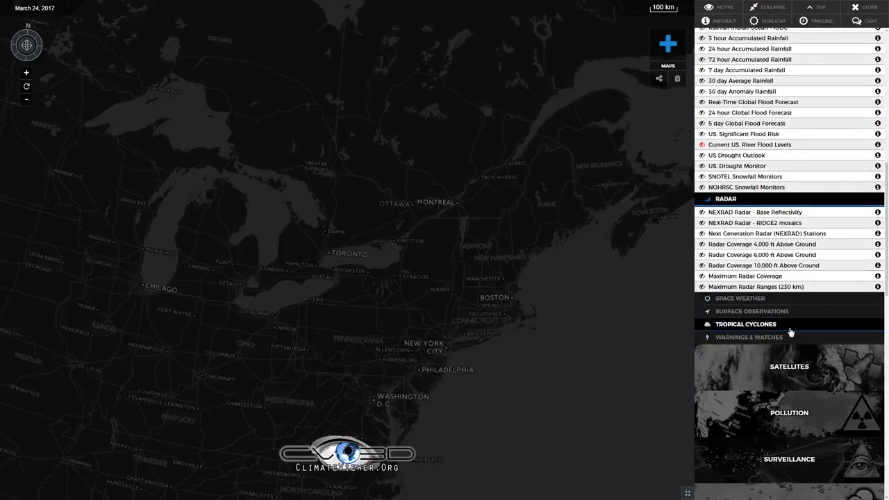
Preview Total Electron Content - E4SD under Space Weather across the globe, then switch it off.
{"action": "left_click", "coordinate": [763, 304]}
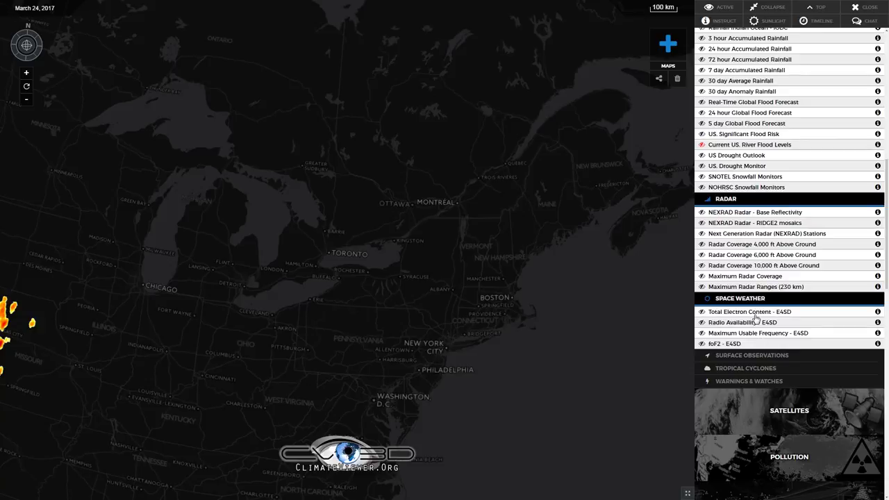
{"action": "left_click", "coordinate": [762, 312]}
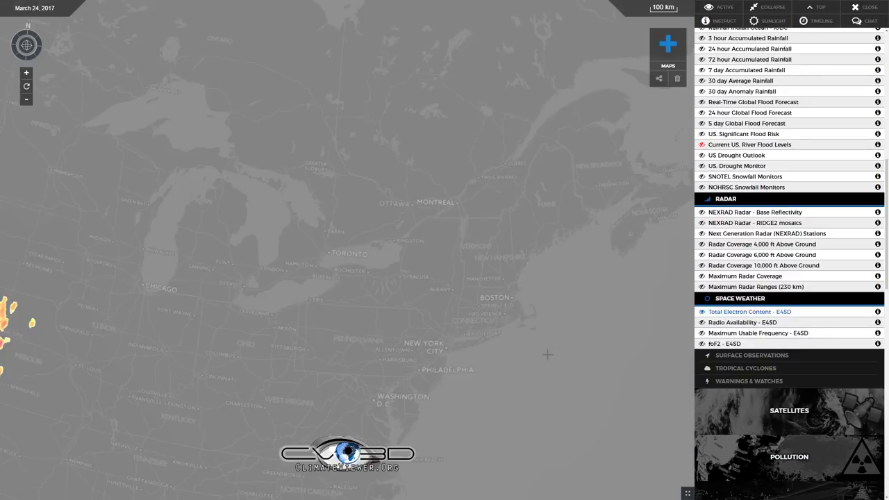
{"action": "scroll", "coordinate": [561, 368], "scroll_direction": "down", "scroll_amount": 5}
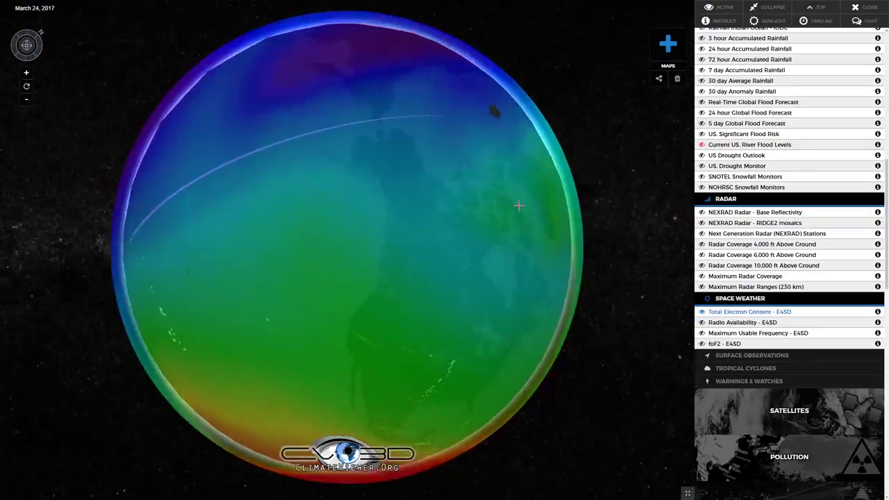
{"action": "scroll", "coordinate": [502, 287], "scroll_direction": "up", "scroll_amount": 5}
{"action": "scroll", "coordinate": [481, 275], "scroll_direction": "down", "scroll_amount": 5}
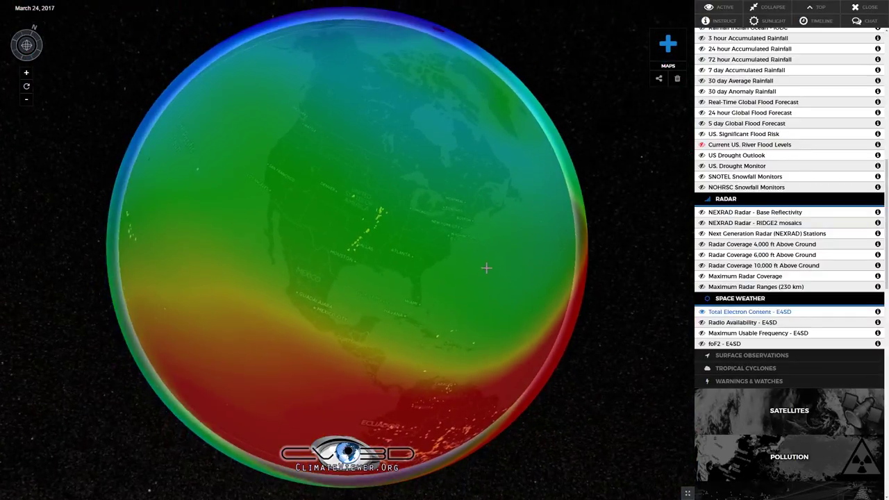
{"action": "left_click_drag", "start_coordinate": [484, 274], "coordinate": [484, 143]}
{"action": "left_click", "coordinate": [749, 311]}
{"action": "scroll", "coordinate": [749, 311], "scroll_direction": "down", "scroll_amount": 3}
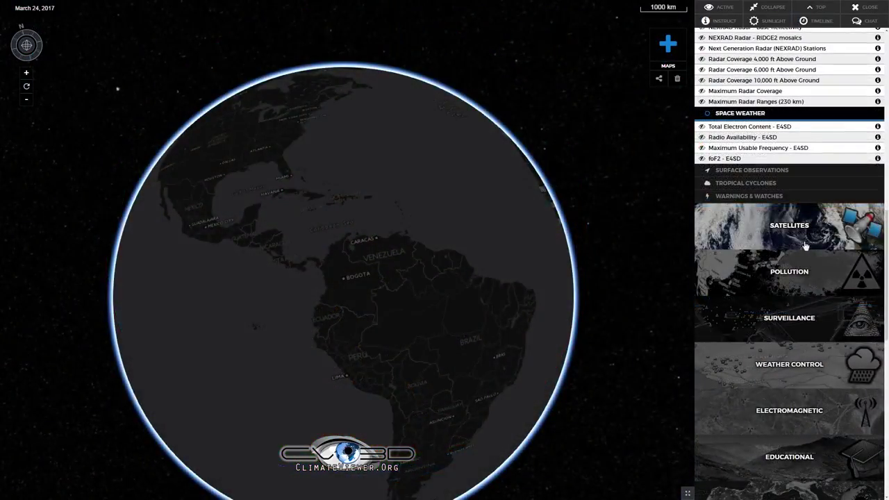
Turn on the MODIS Terra (True Color) Corrected Reflectance layer, set its date to March 21, 2017, and zoom in.
{"action": "left_click", "coordinate": [789, 229]}
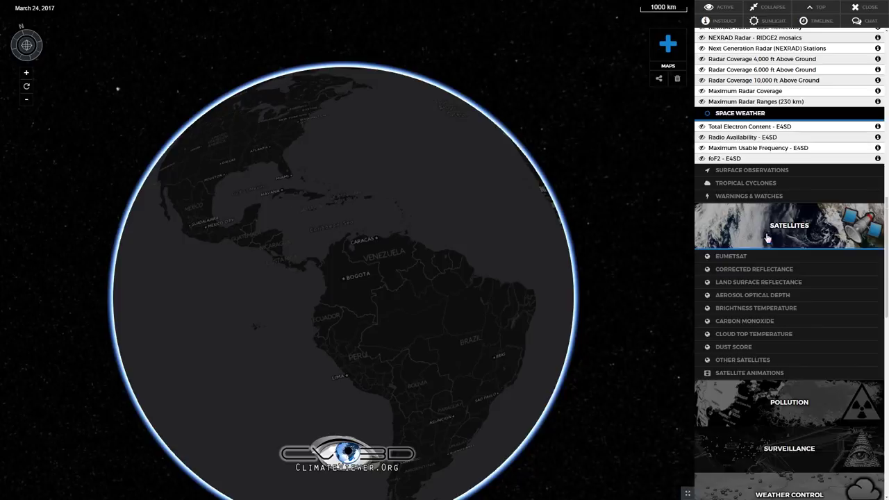
{"action": "left_click", "coordinate": [749, 271]}
{"action": "left_click", "coordinate": [743, 283]}
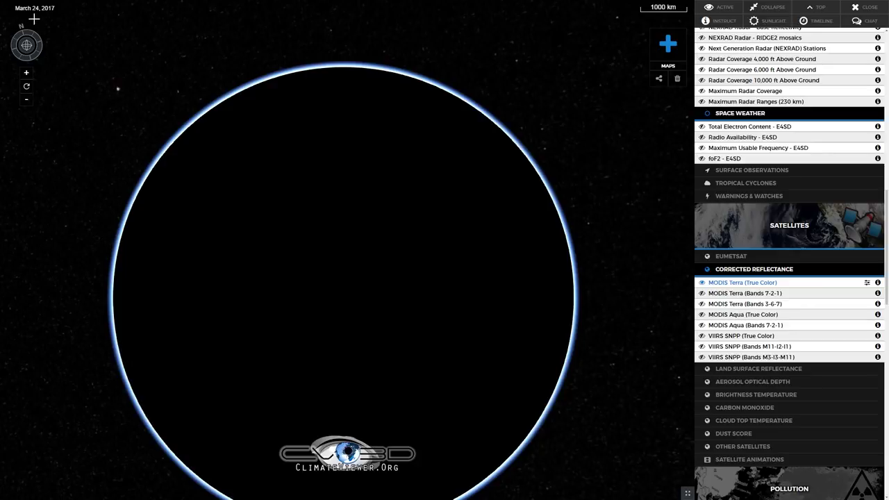
{"action": "left_click", "coordinate": [32, 9]}
{"action": "left_click", "coordinate": [403, 349]}
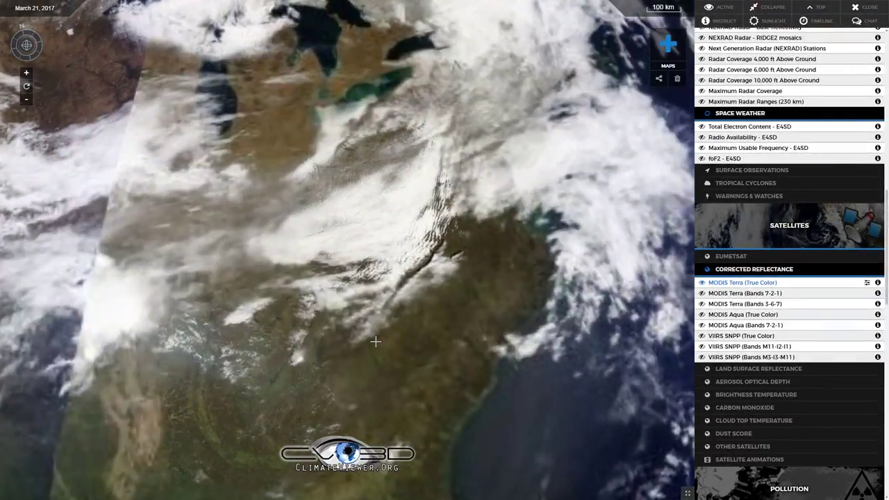
{"action": "scroll", "coordinate": [407, 260], "scroll_direction": "up", "scroll_amount": 3}
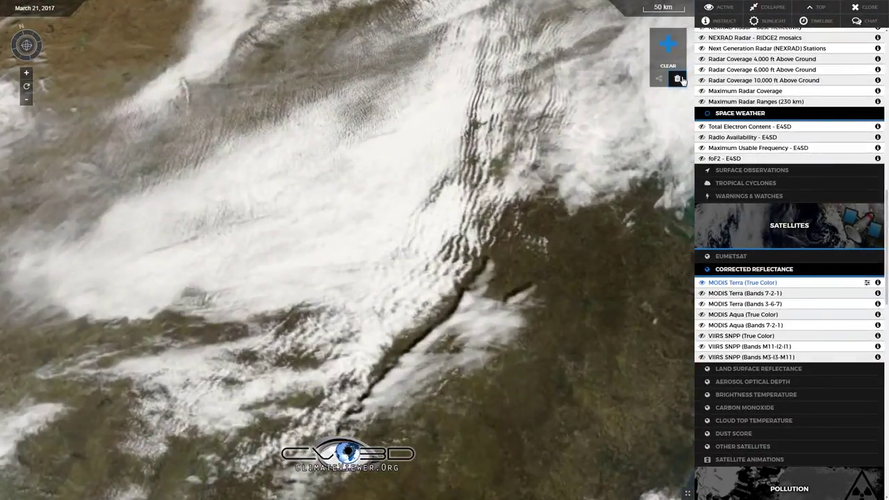
Reload the page from the Share Active Layers URL and dismiss the welcome introduction.
{"action": "left_click", "coordinate": [659, 78]}
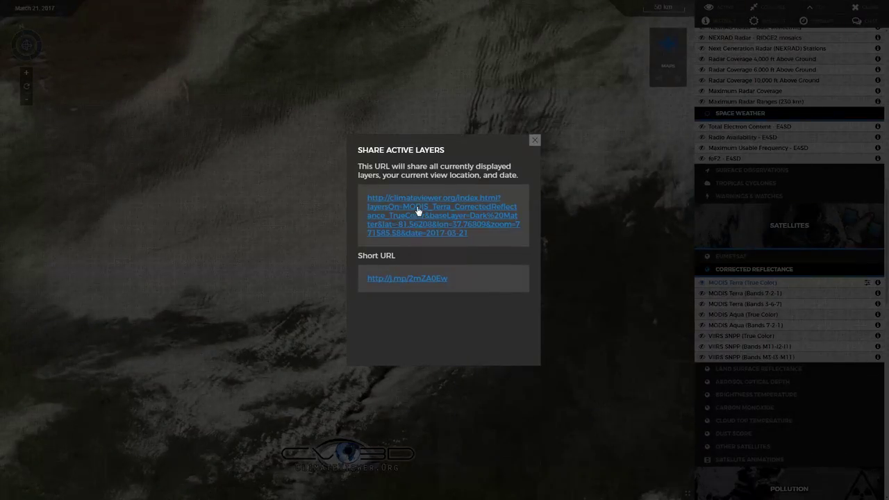
{"action": "left_click", "coordinate": [483, 200]}
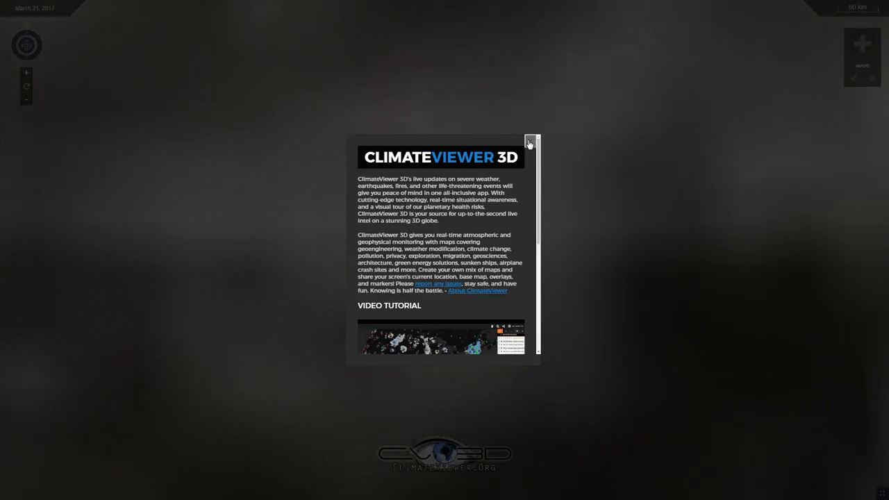
{"action": "left_click", "coordinate": [528, 142]}
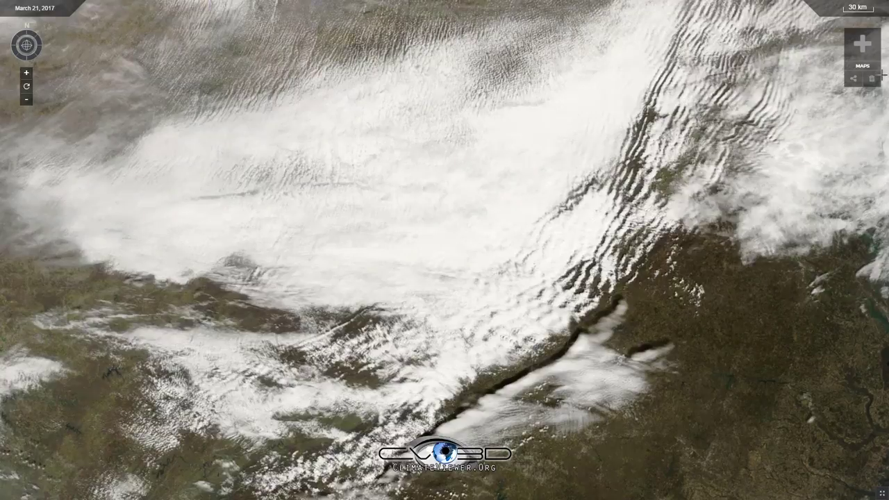
Open the MAPS catalogue panel, zoom out and rotate North America upward, then highlight the 435 maps count.
{"action": "left_click", "coordinate": [863, 45]}
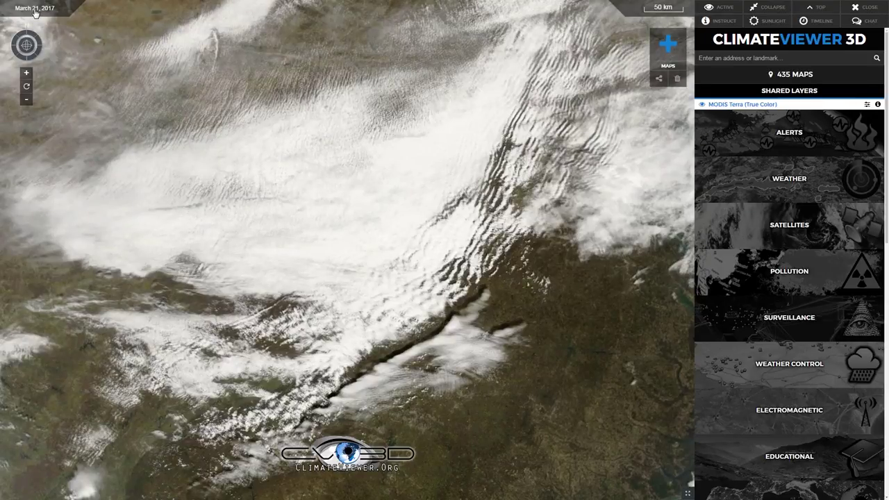
{"action": "scroll", "coordinate": [451, 221], "scroll_direction": "down", "scroll_amount": 10}
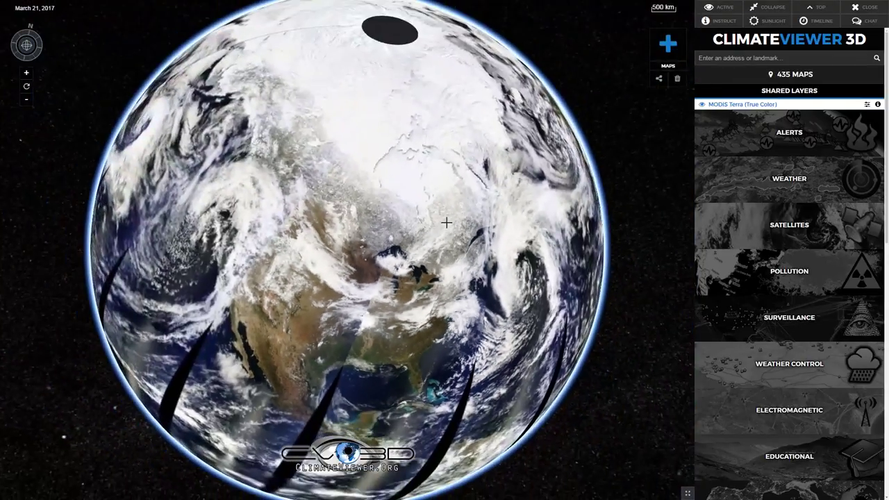
{"action": "left_click_drag", "start_coordinate": [445, 222], "coordinate": [472, 161]}
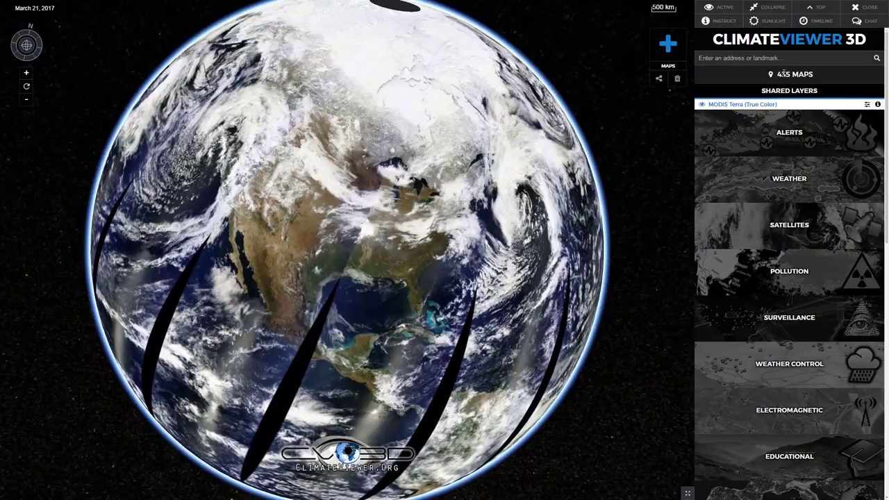
{"action": "left_click_drag", "start_coordinate": [777, 73], "coordinate": [793, 73]}
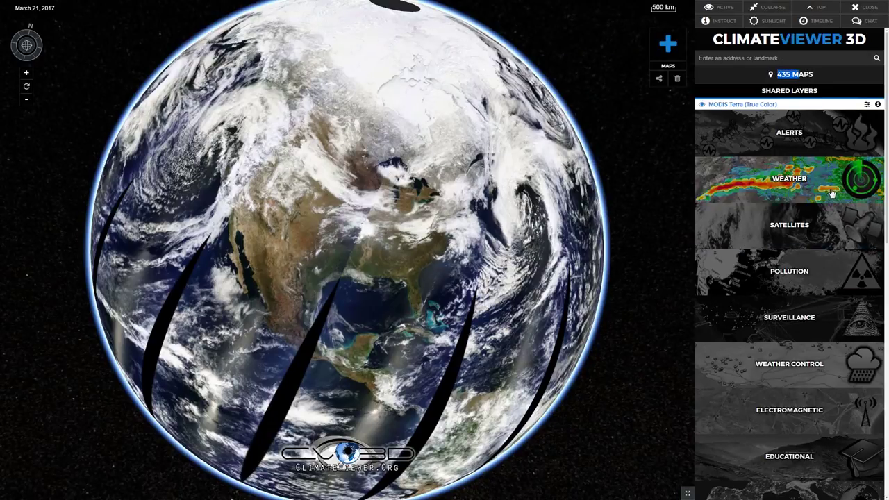
Expand Pollution with its Nuclear layers, then the Surveillance and Weather Control categories.
{"action": "left_click", "coordinate": [813, 278]}
{"action": "left_click", "coordinate": [749, 316]}
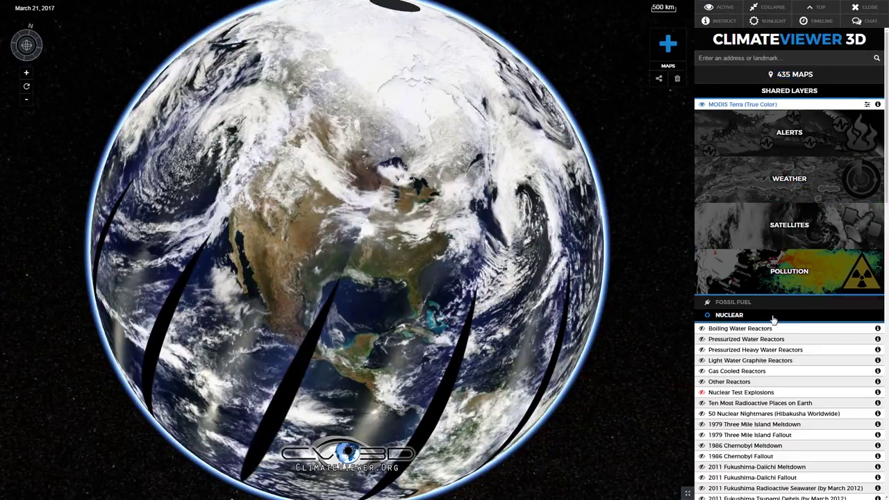
{"action": "left_click", "coordinate": [780, 379]}
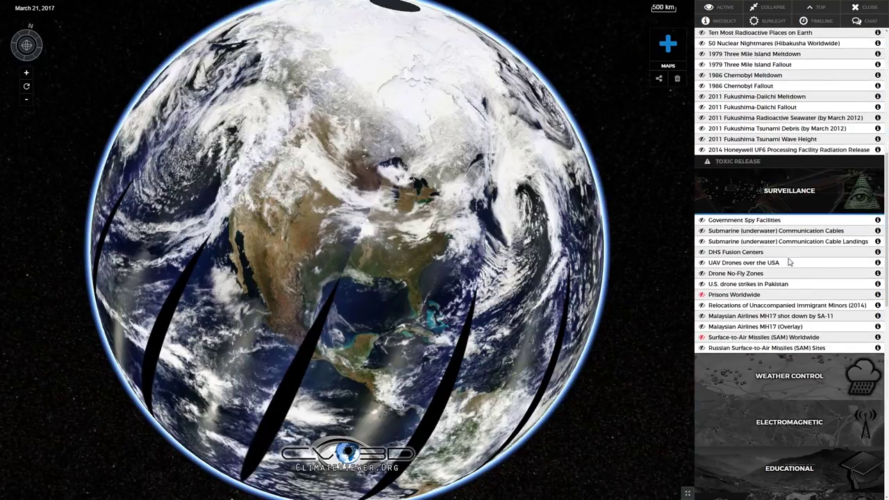
{"action": "left_click", "coordinate": [789, 376]}
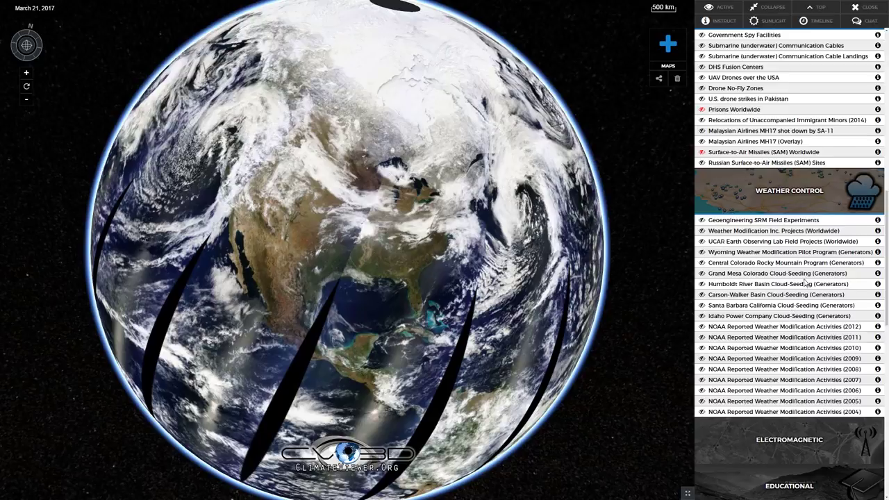
{"action": "scroll", "coordinate": [804, 277], "scroll_direction": "down", "scroll_amount": 3}
Expand the Electromagnetic, Educational and Base Layer Overlay categories to list their layers.
{"action": "left_click", "coordinate": [797, 208]}
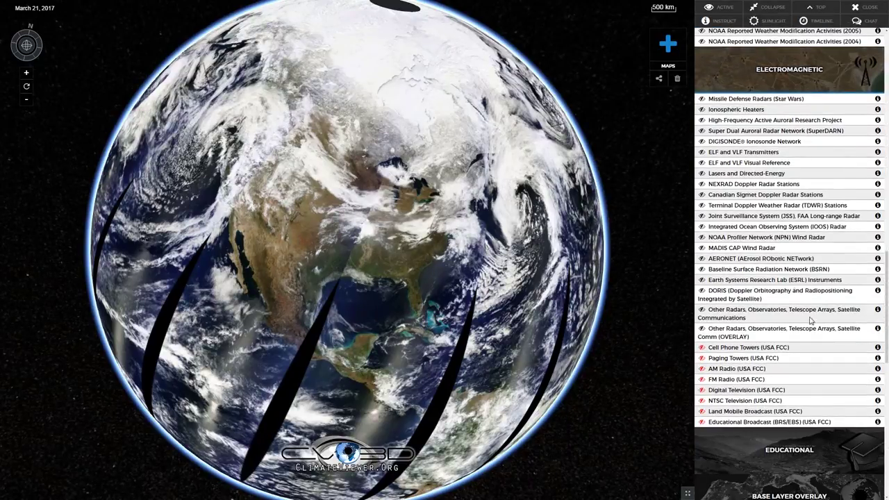
{"action": "scroll", "coordinate": [785, 236], "scroll_direction": "down", "scroll_amount": 5}
{"action": "left_click", "coordinate": [800, 217]}
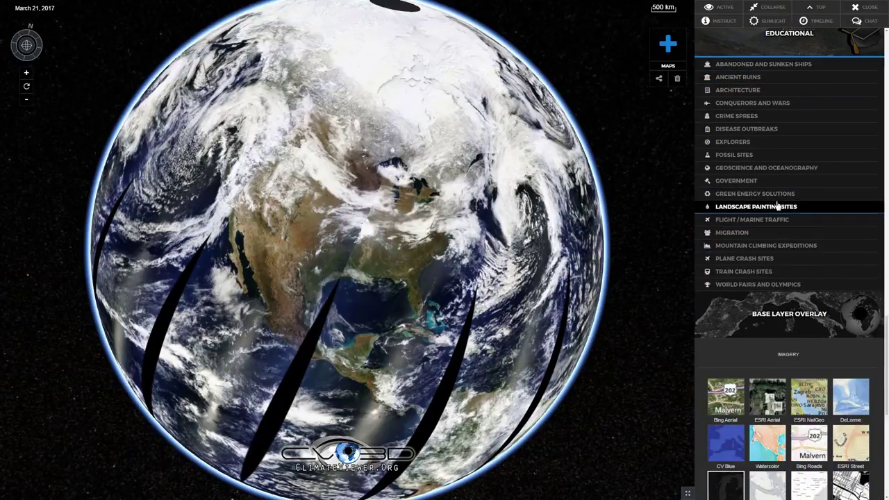
{"action": "left_click", "coordinate": [792, 314]}
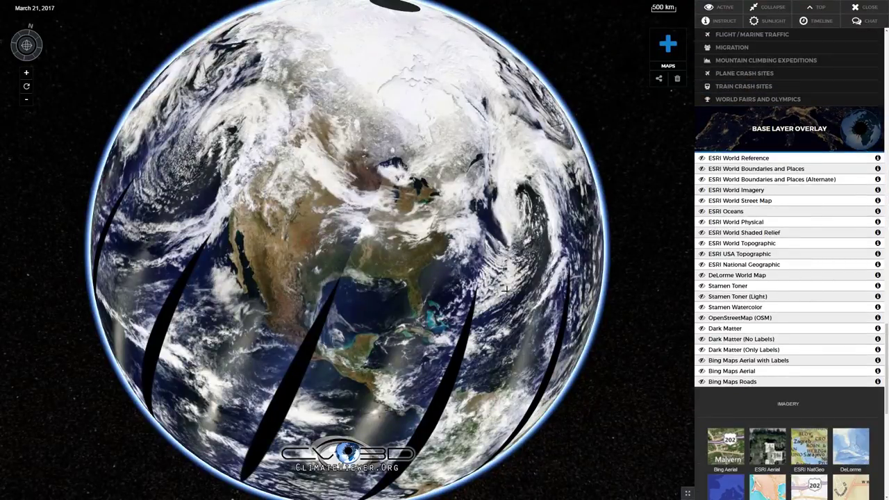